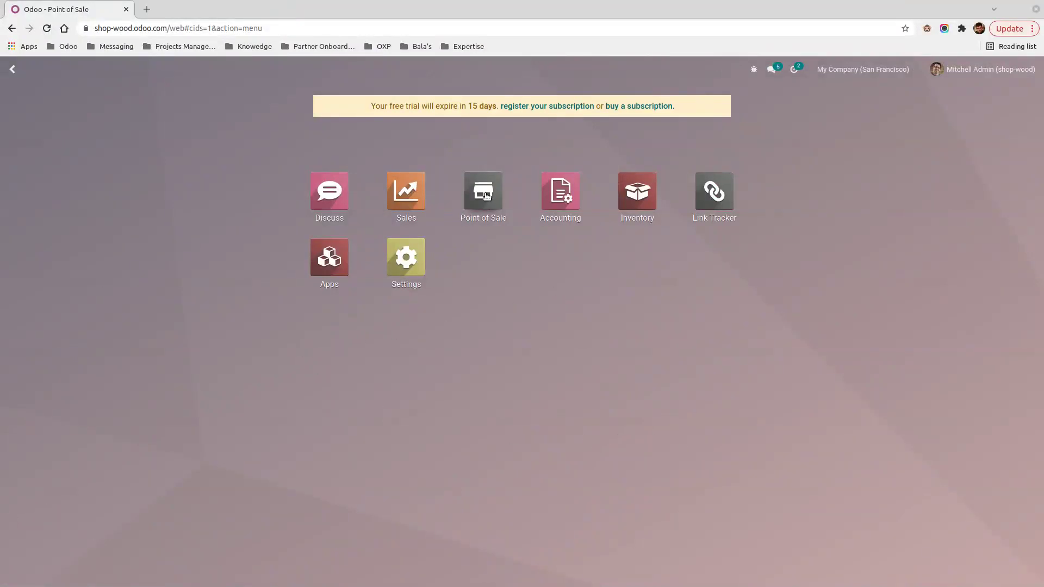
# Step: Open the Point of Sale app from the Odoo home menu
pyautogui.click(485, 196)
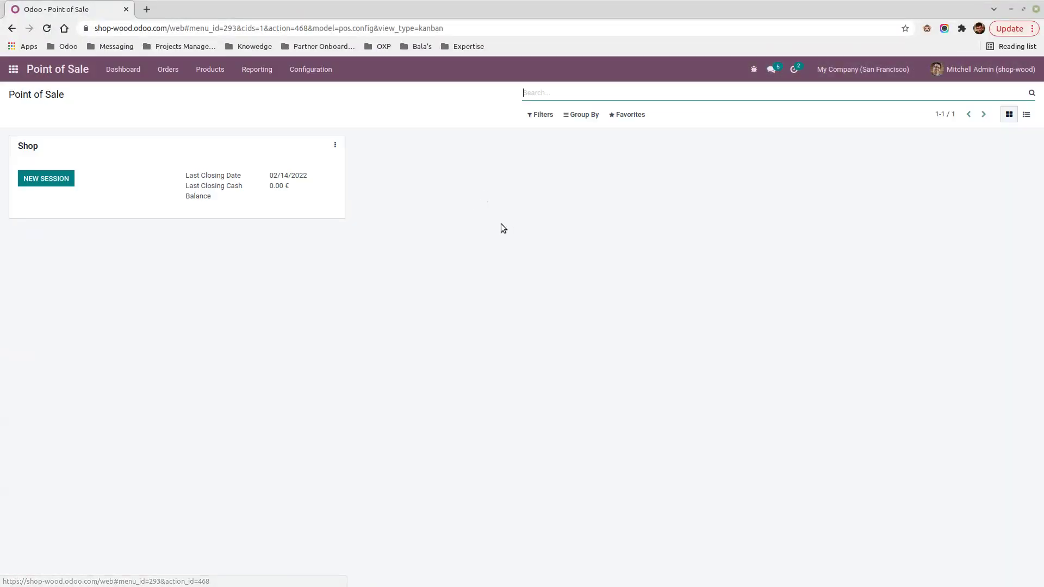
pyautogui.click(317, 70)
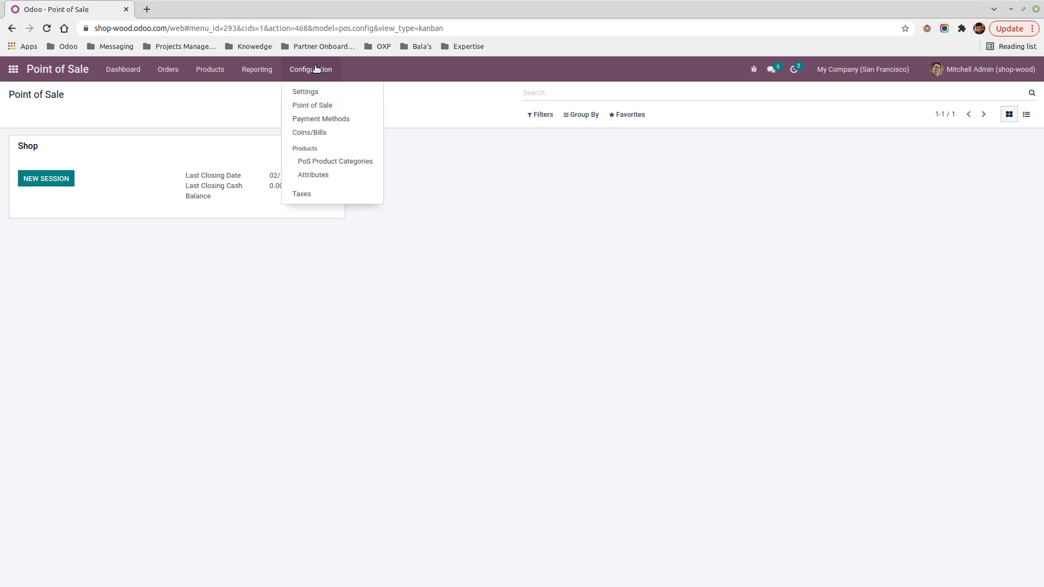
pyautogui.click(310, 121)
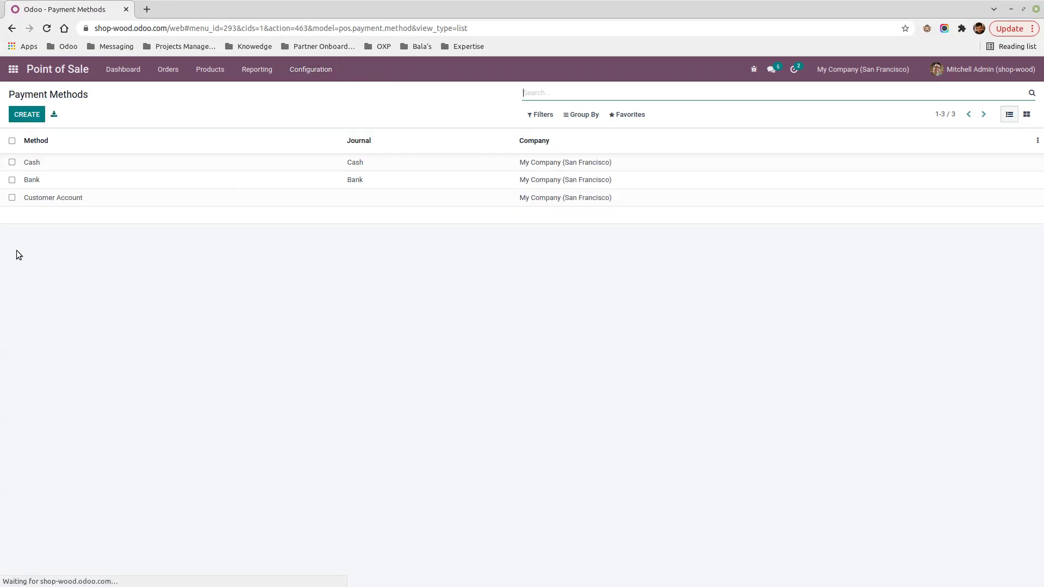
pyautogui.click(87, 203)
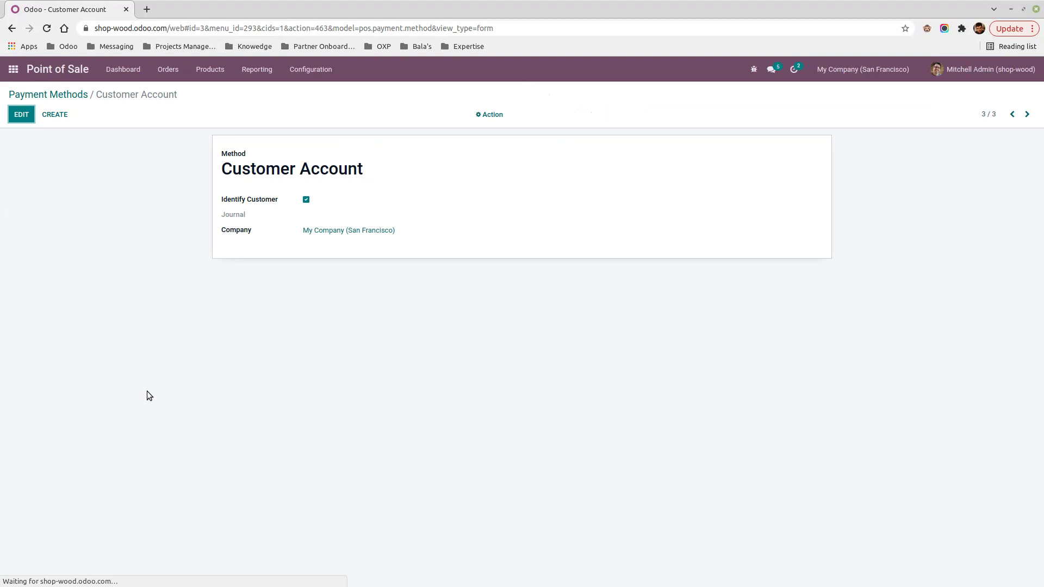
pyautogui.click(38, 73)
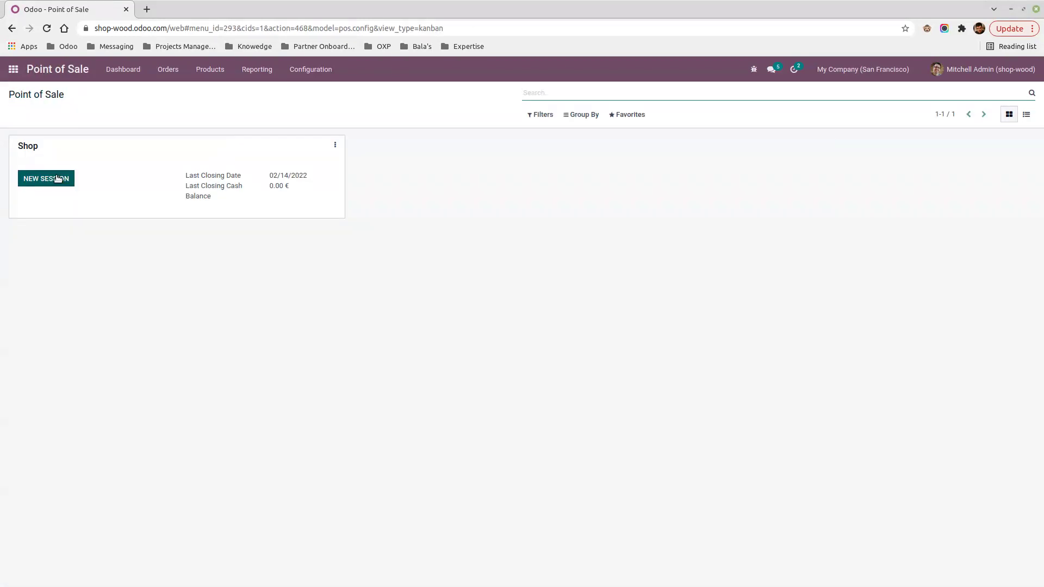
# Step: Open a new Shop session and assign the searched customer to the empty order
pyautogui.click(57, 178)
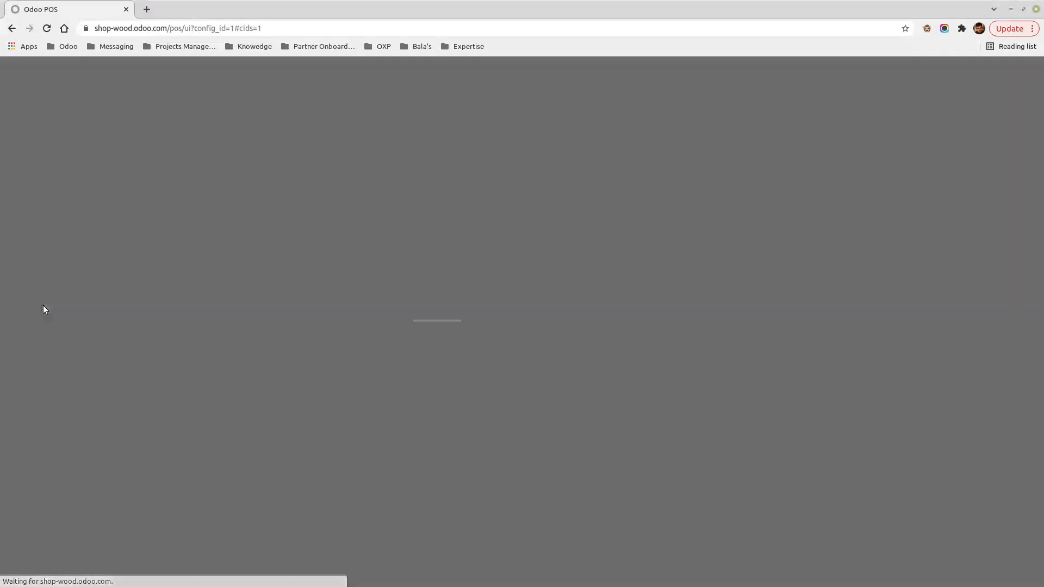
pyautogui.click(625, 434)
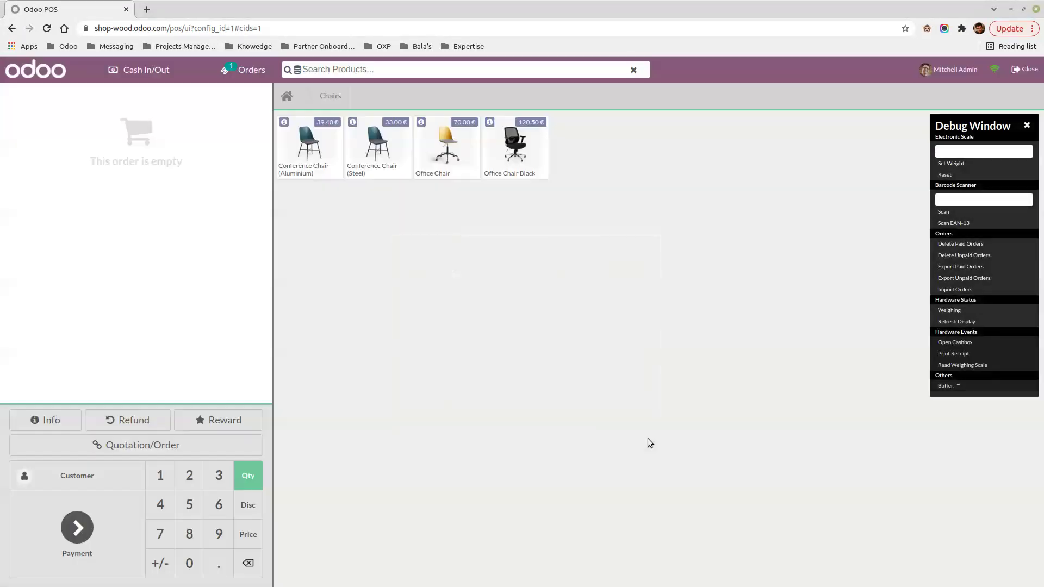
pyautogui.click(74, 474)
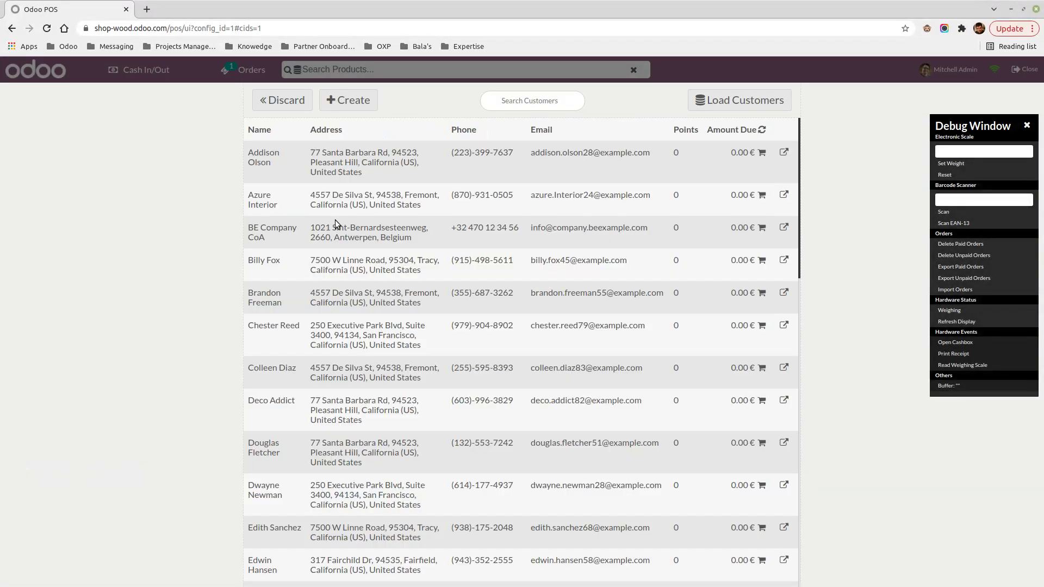
pyautogui.click(524, 101)
pyautogui.write('frank')
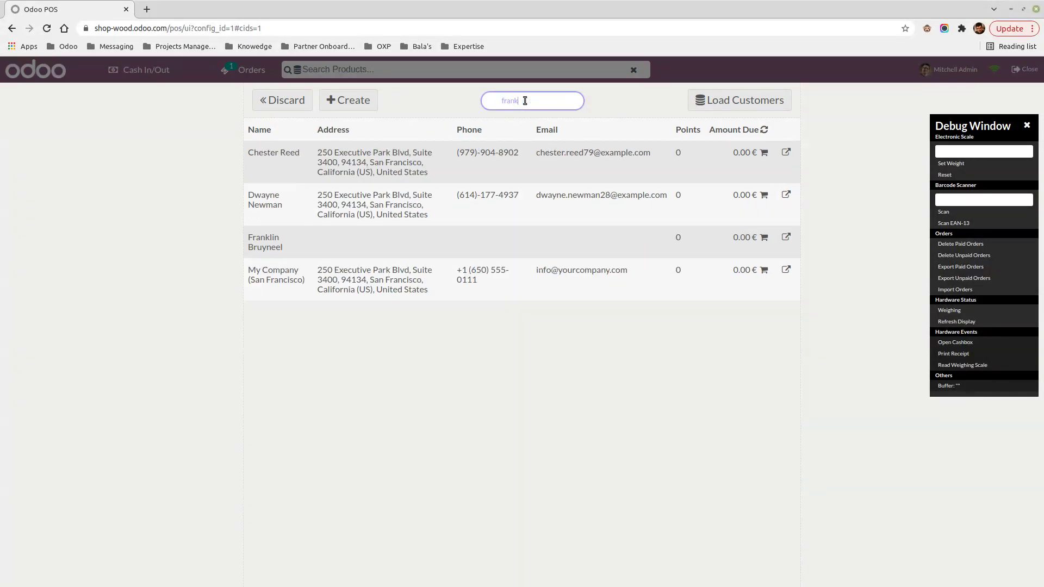
pyautogui.click(361, 155)
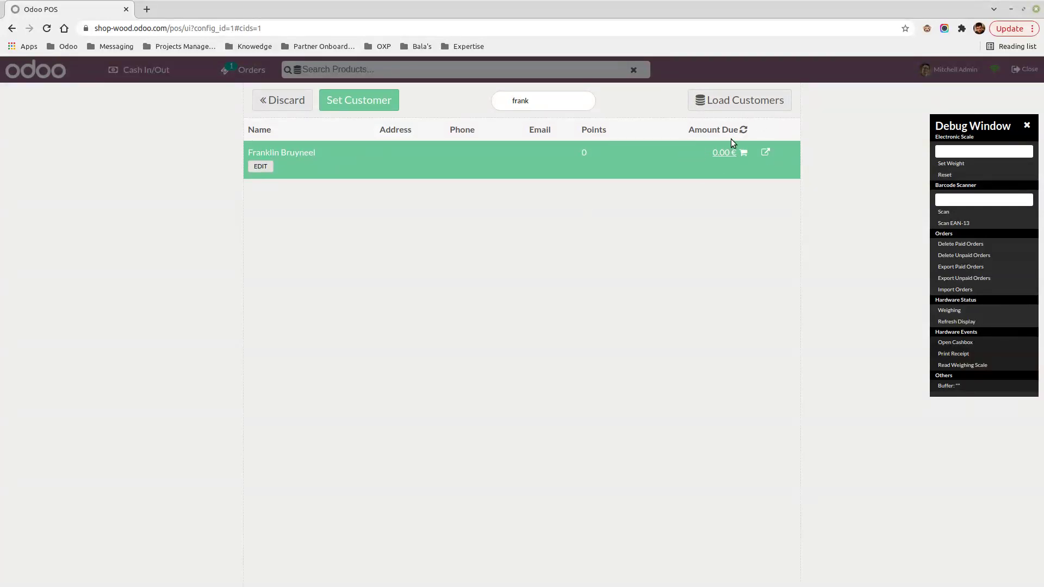
pyautogui.click(351, 108)
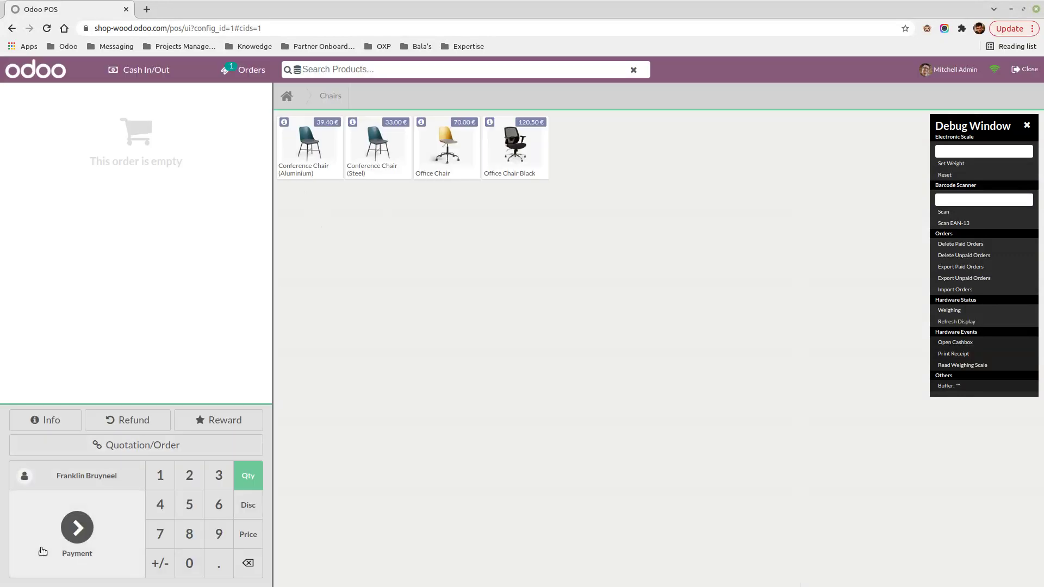
# Step: Take 100.00 € cash on the empty order as a customer deposit, then begin a new order
pyautogui.click(76, 527)
pyautogui.rightClick(188, 305)
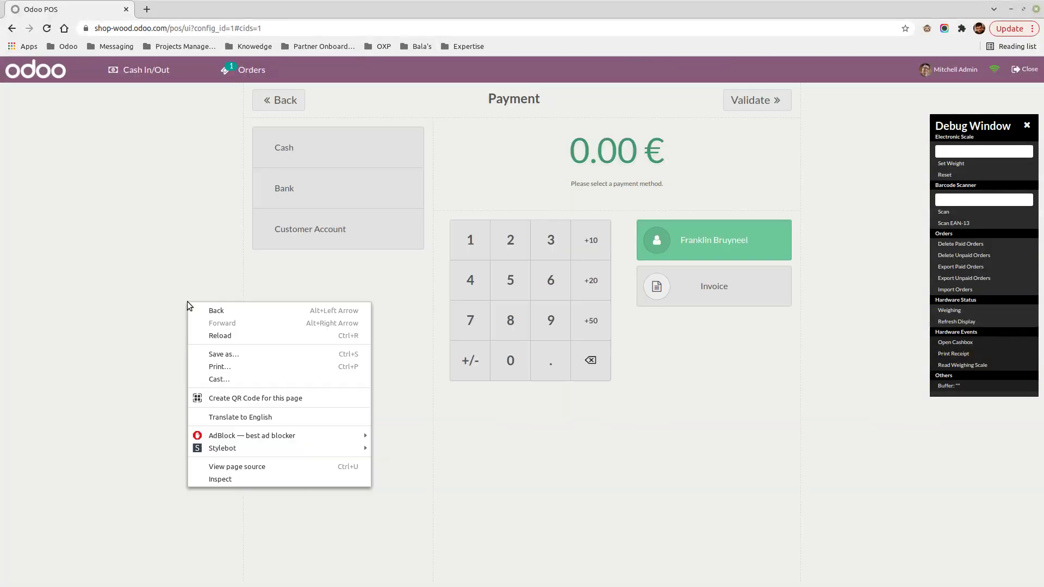
pyautogui.click(125, 141)
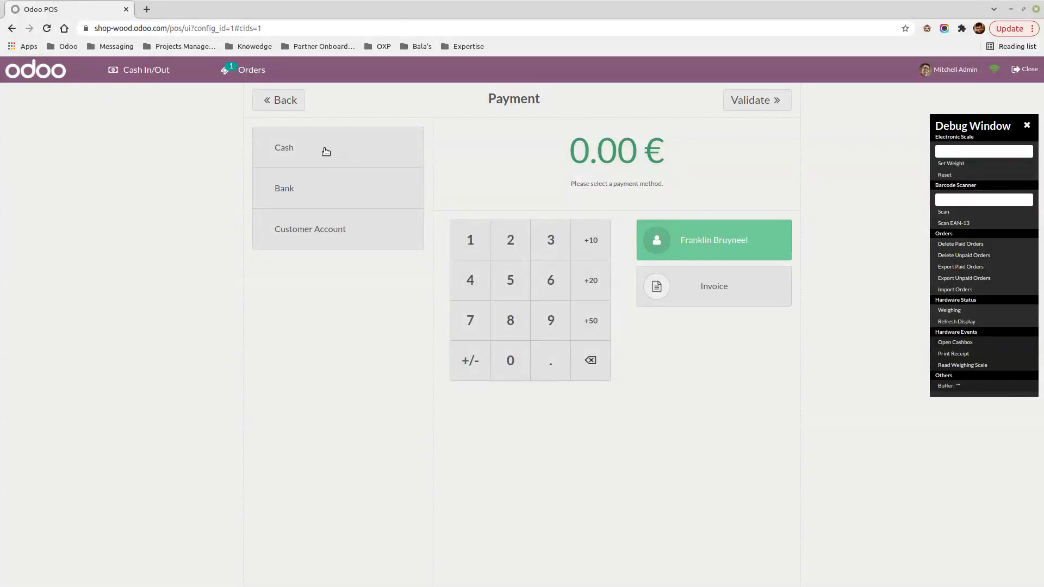
pyautogui.click(330, 151)
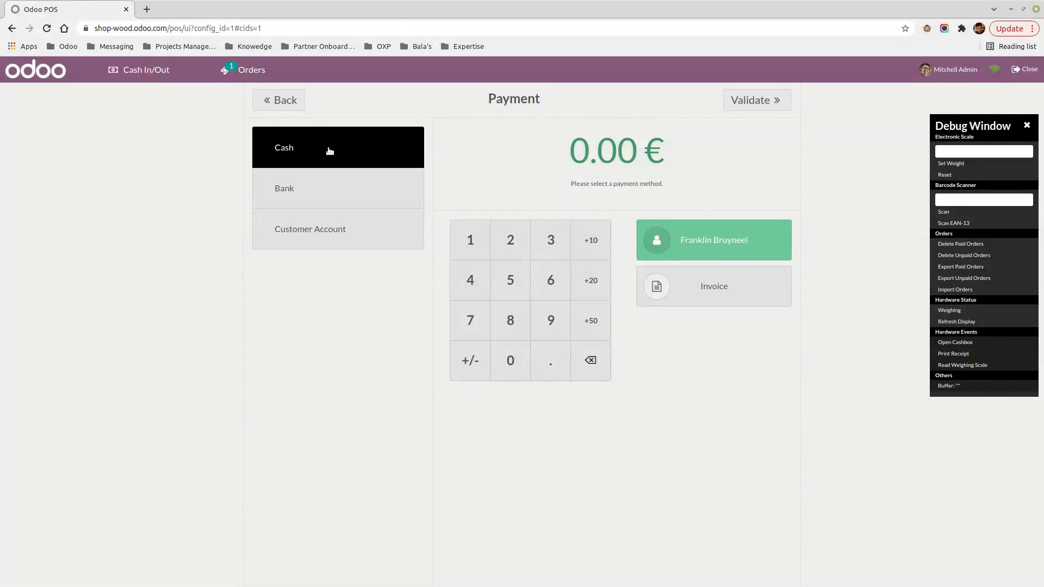
pyautogui.click(479, 242)
pyautogui.click(516, 370)
pyautogui.click(517, 370)
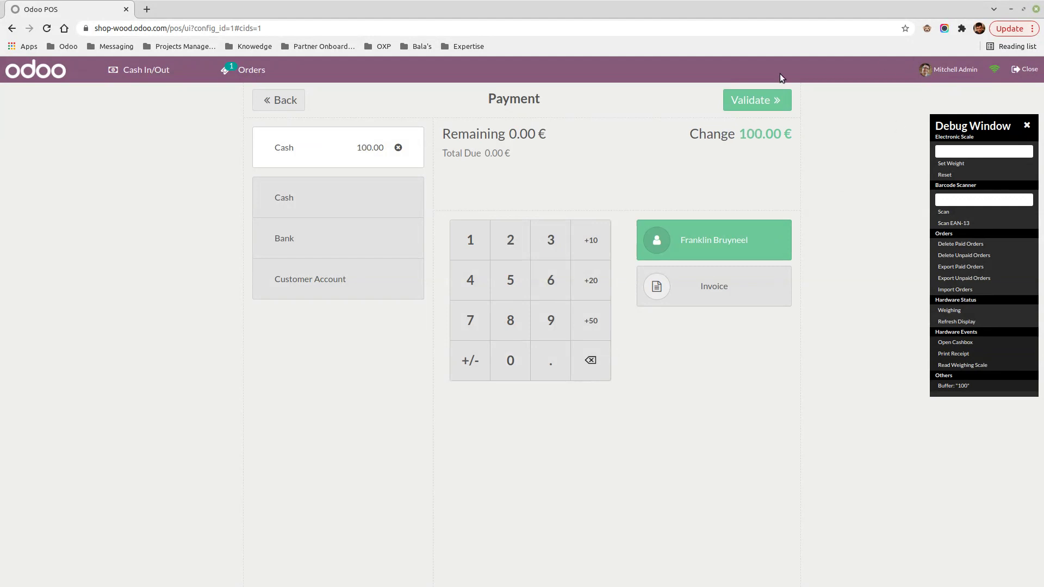
pyautogui.click(775, 102)
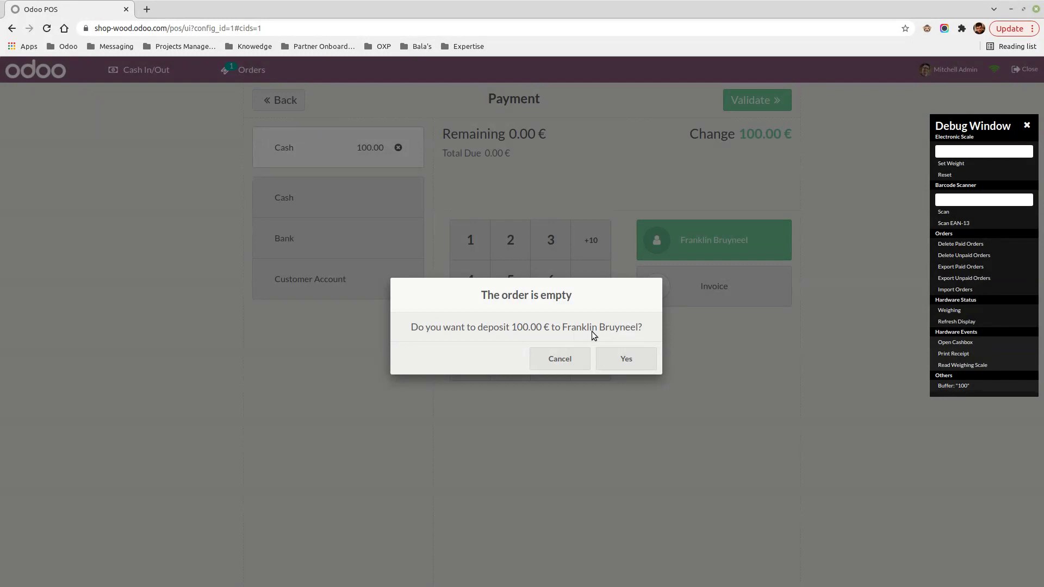
pyautogui.click(622, 361)
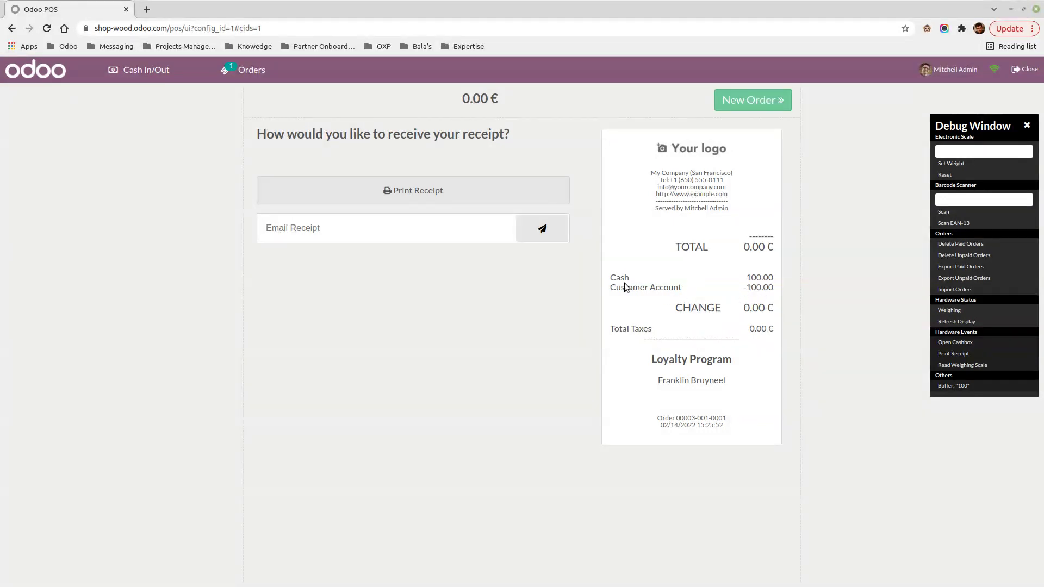
pyautogui.click(763, 109)
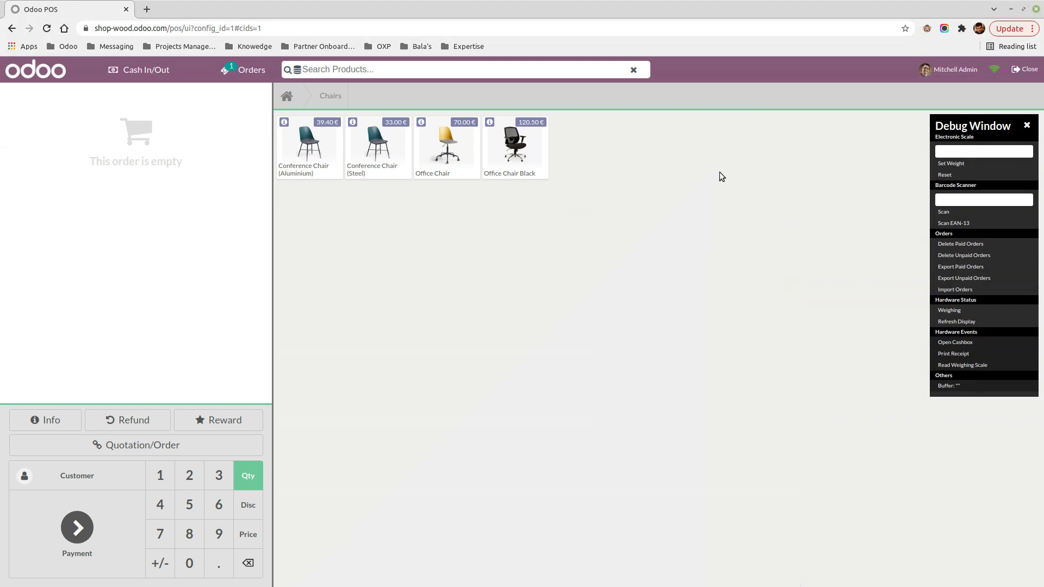
# Step: Close the current session with 100 counted as cash
pyautogui.click(1027, 126)
pyautogui.click(1025, 69)
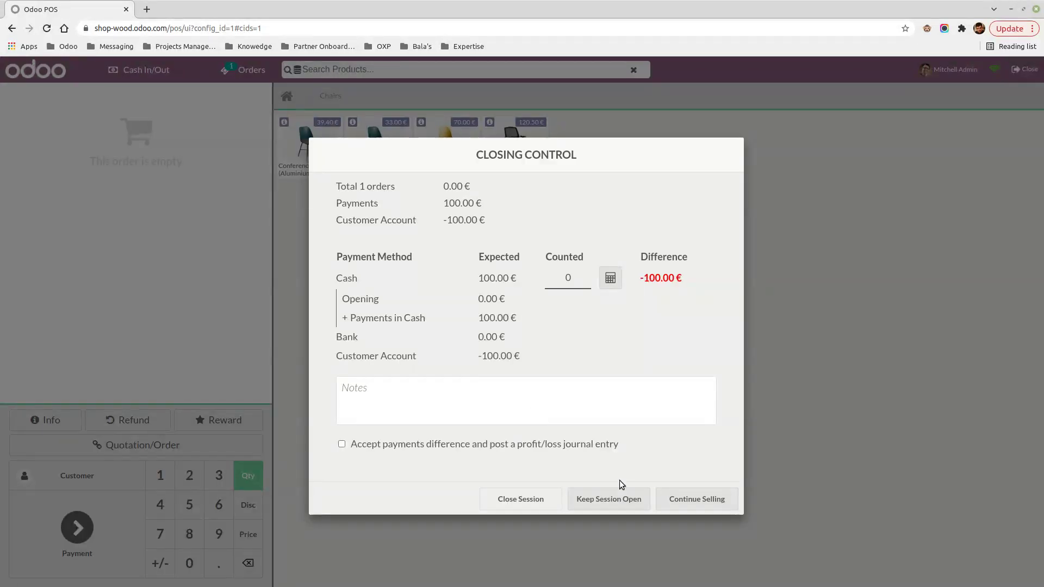
pyautogui.click(570, 277)
pyautogui.write('100')
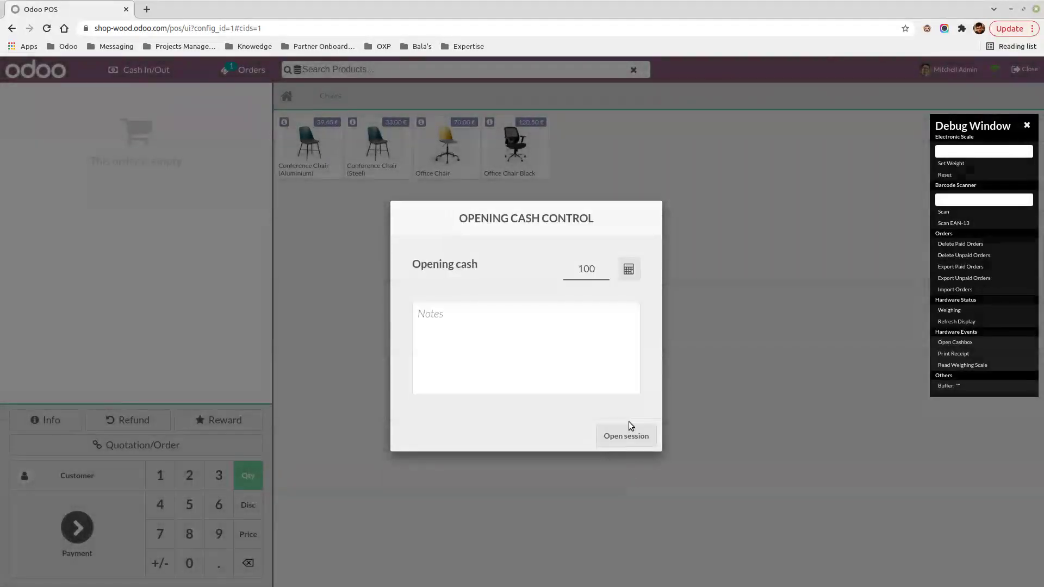
# Step: Open a new session with 100 € opening cash and add a Conference Chair (Steel)
pyautogui.write('100')
pyautogui.click(625, 436)
pyautogui.click(394, 143)
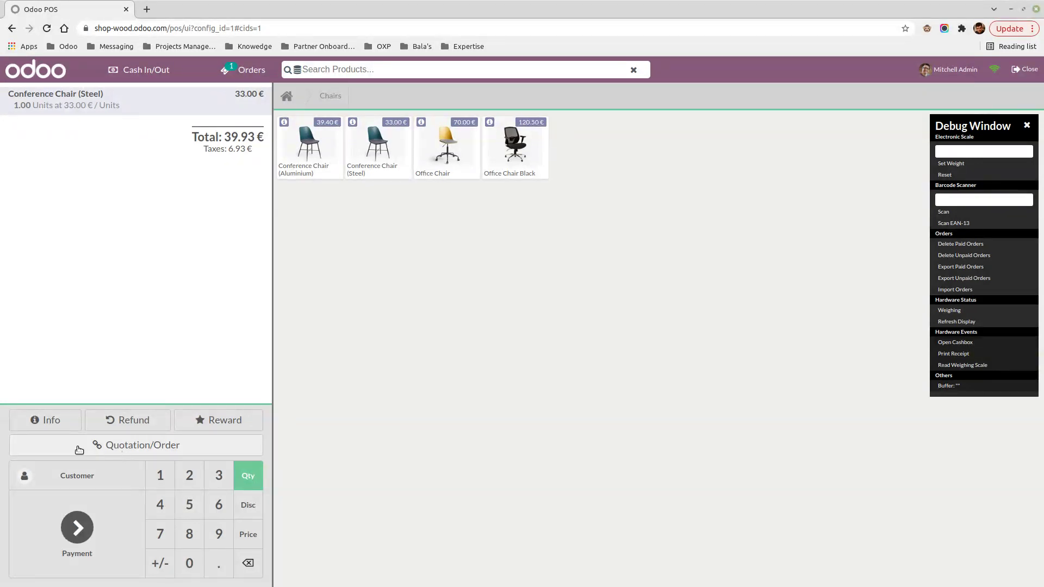
# Step: Assign the customer with the -100.00 € balance to the chair order
pyautogui.click(59, 480)
pyautogui.click(524, 107)
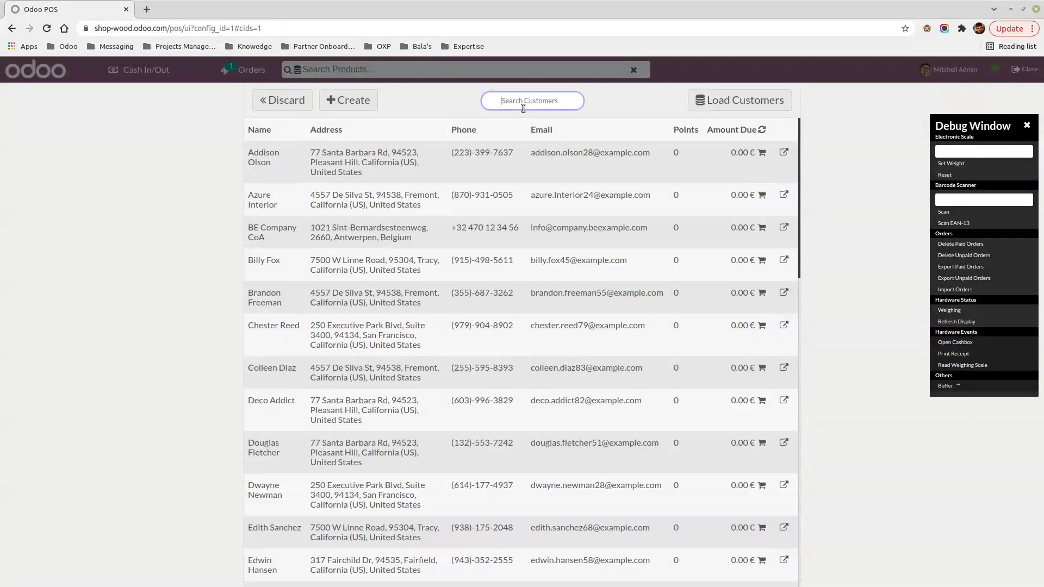
pyautogui.write('frank')
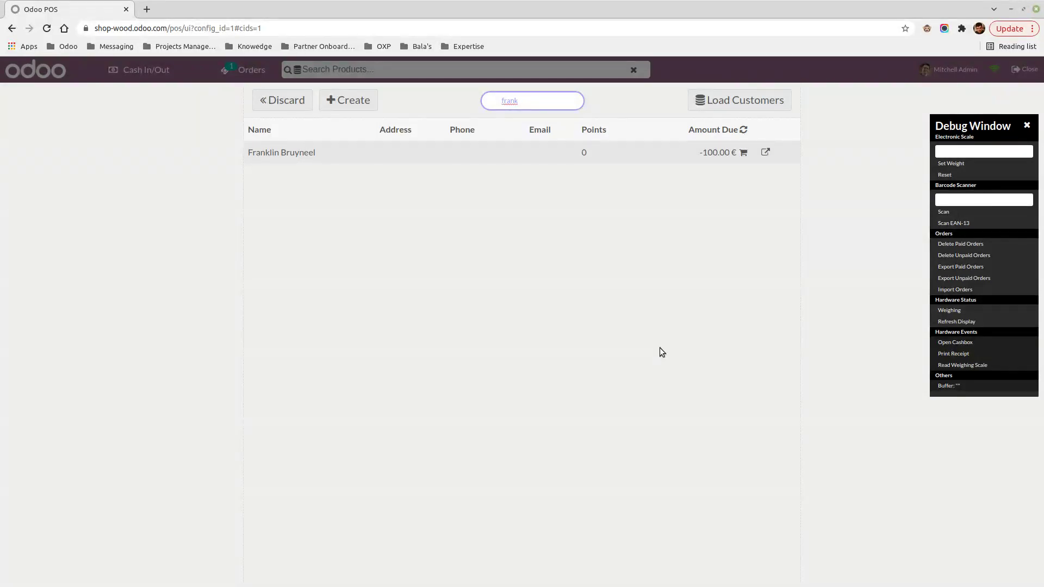
pyautogui.click(356, 155)
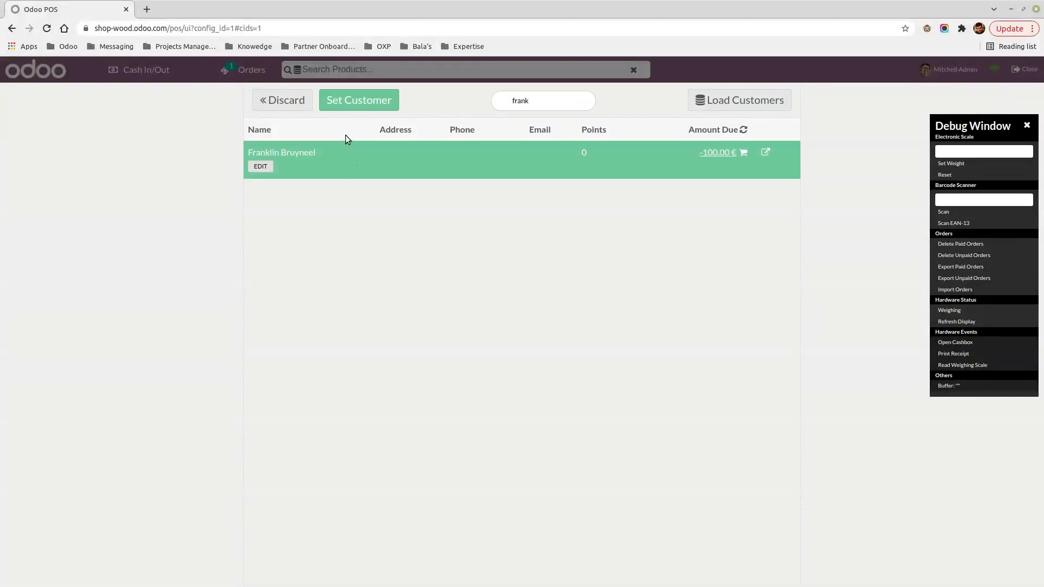
pyautogui.click(363, 101)
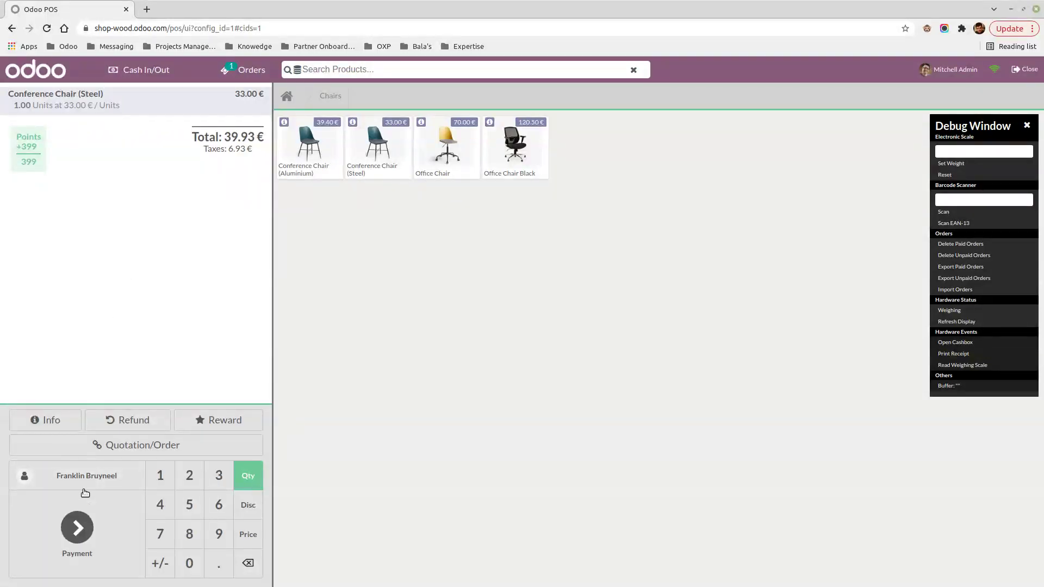
# Step: Pay the 39.93 € order in full via Customer Account and start a new order
pyautogui.click(82, 536)
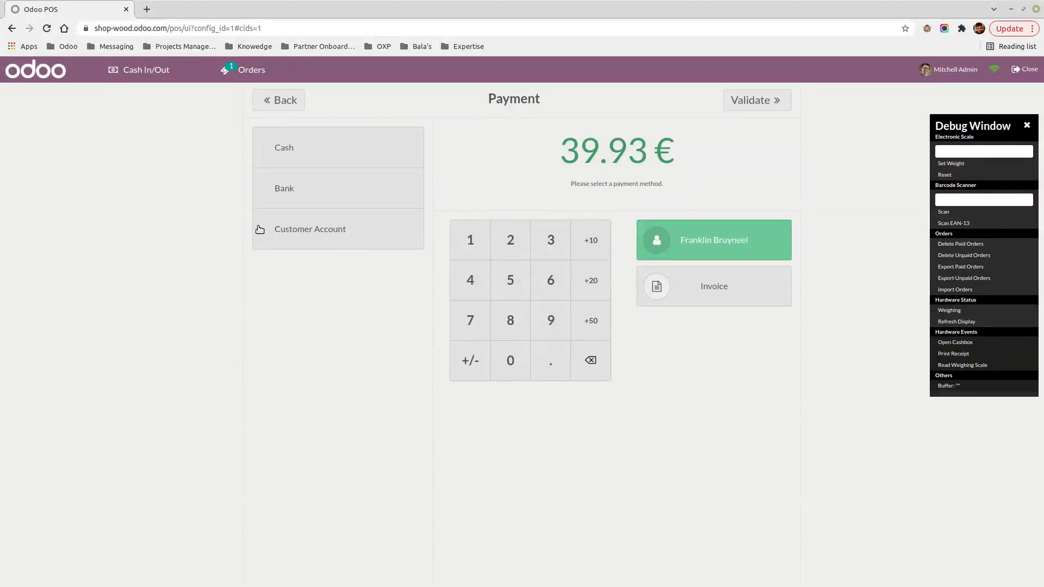
pyautogui.click(308, 234)
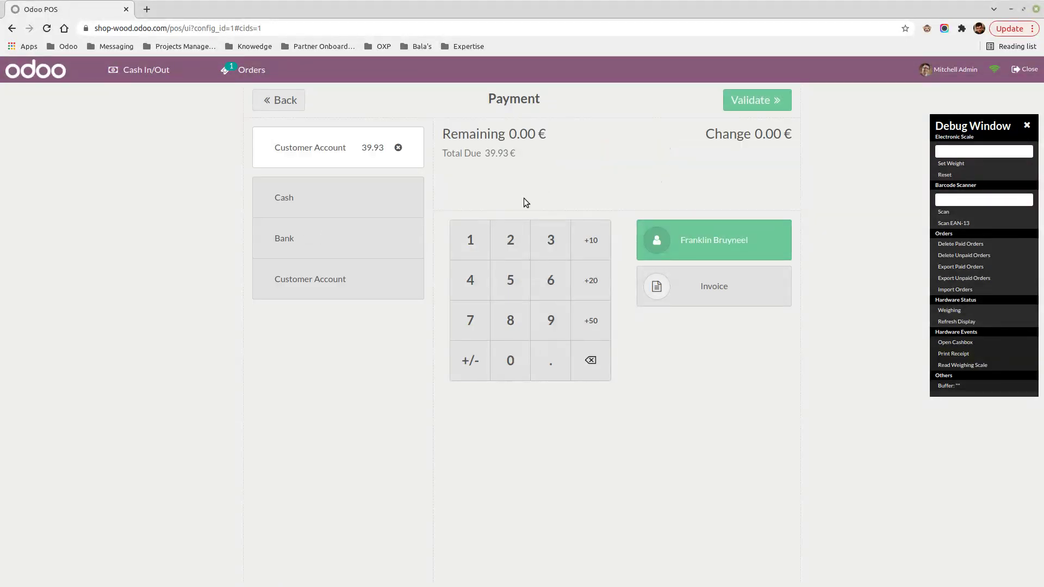
pyautogui.click(762, 102)
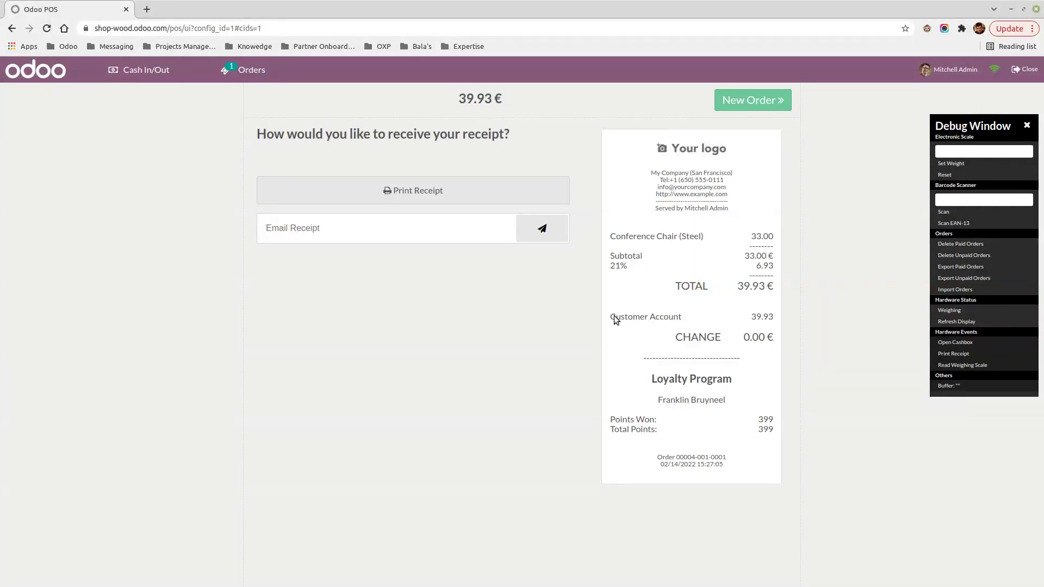
pyautogui.click(766, 101)
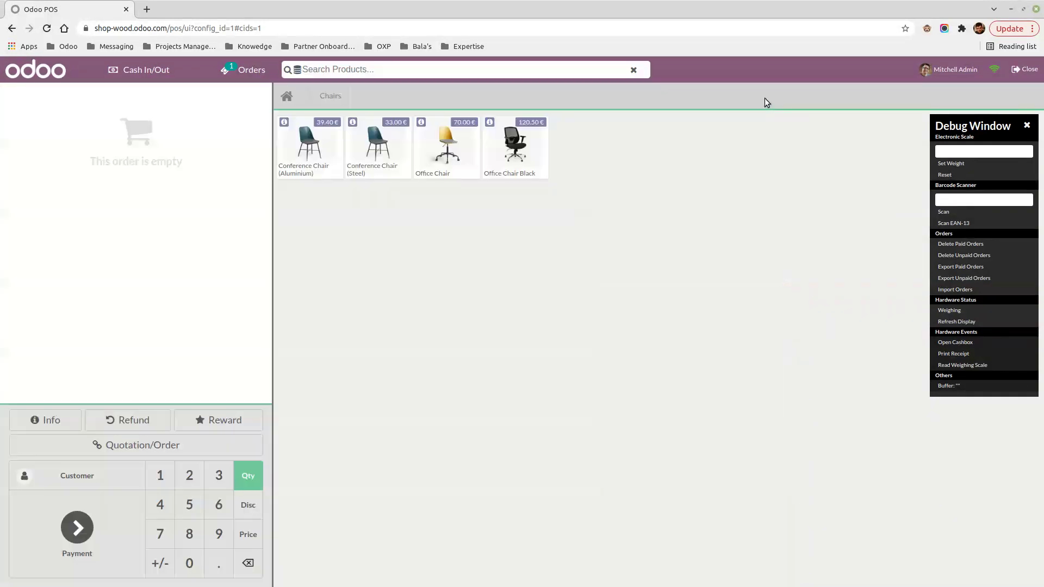
# Step: Enter 100 as the counted cash and close the session
pyautogui.click(1021, 70)
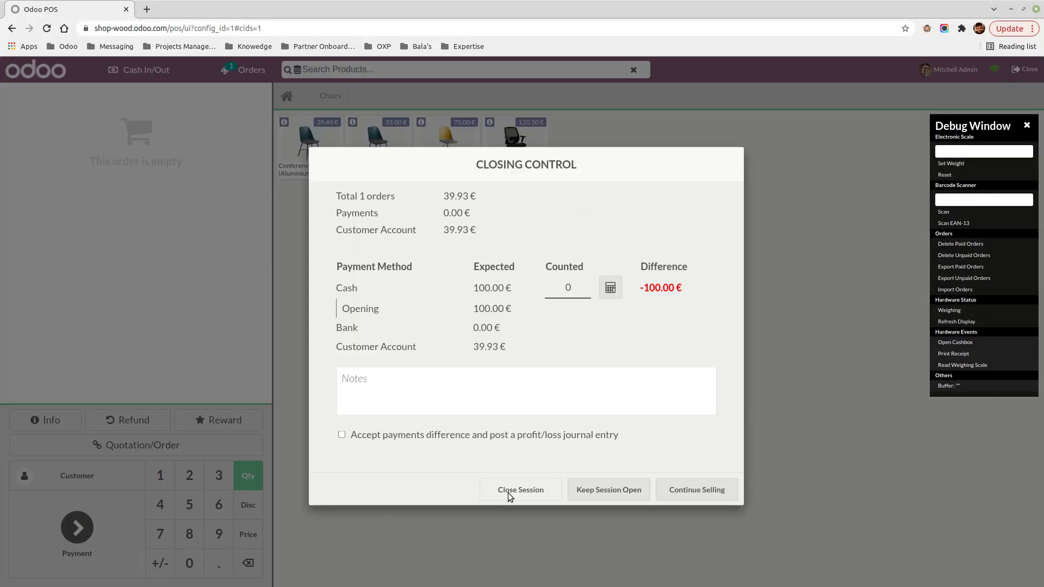
pyautogui.click(563, 290)
pyautogui.doubleClick(564, 288)
pyautogui.write('100')
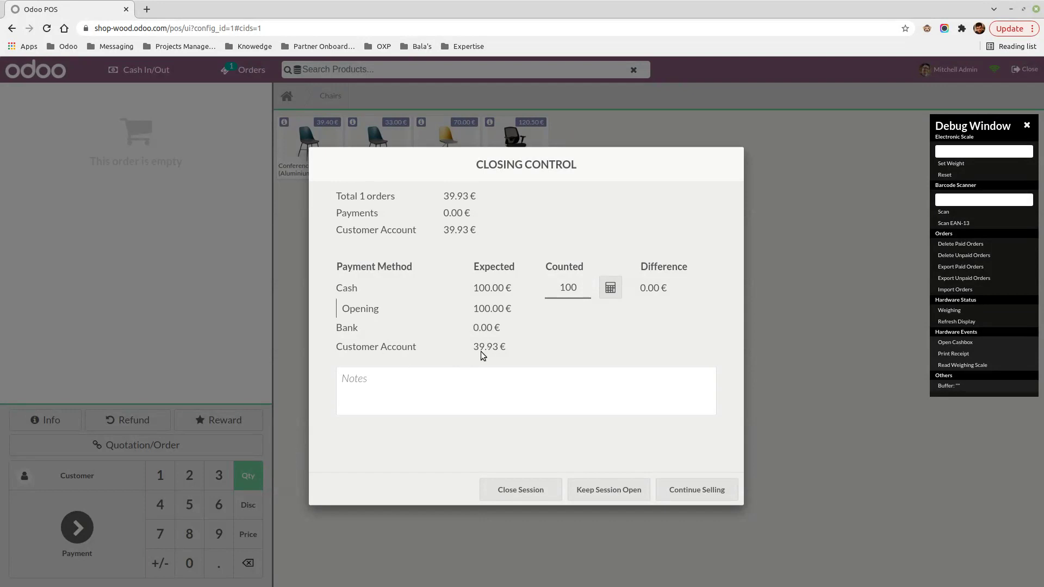
pyautogui.click(516, 489)
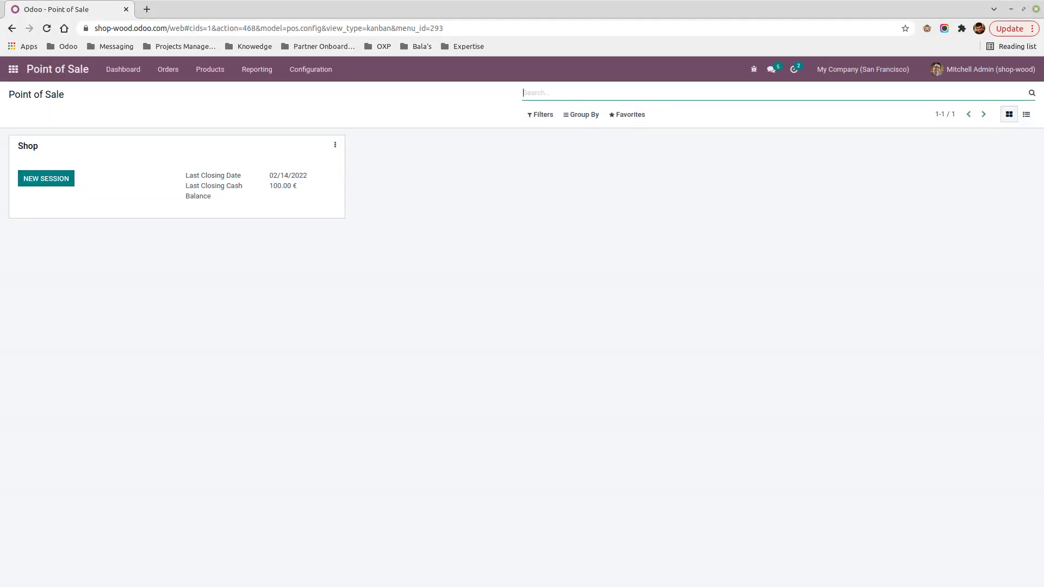
# Step: Open a new Shop session with 100 € opening cash and search for the customer, now at -60.07 €
pyautogui.click(49, 180)
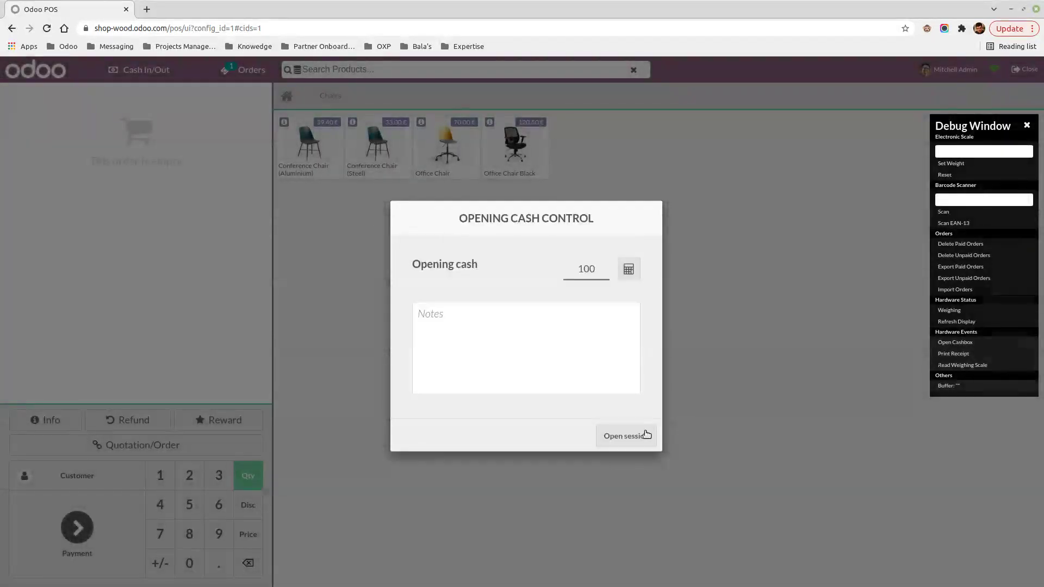
pyautogui.click(630, 436)
pyautogui.click(62, 468)
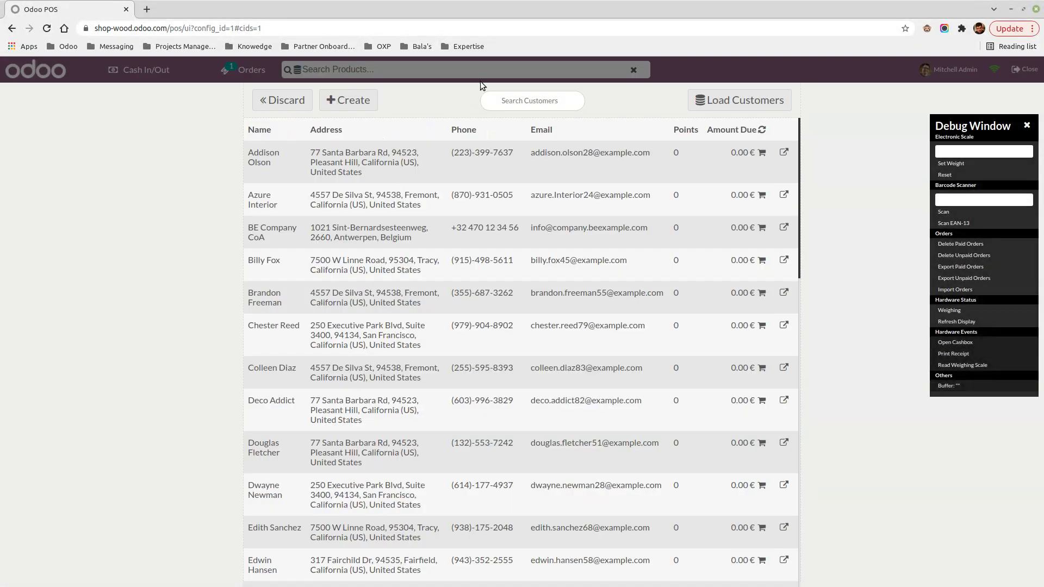
pyautogui.click(528, 102)
pyautogui.write('fran')
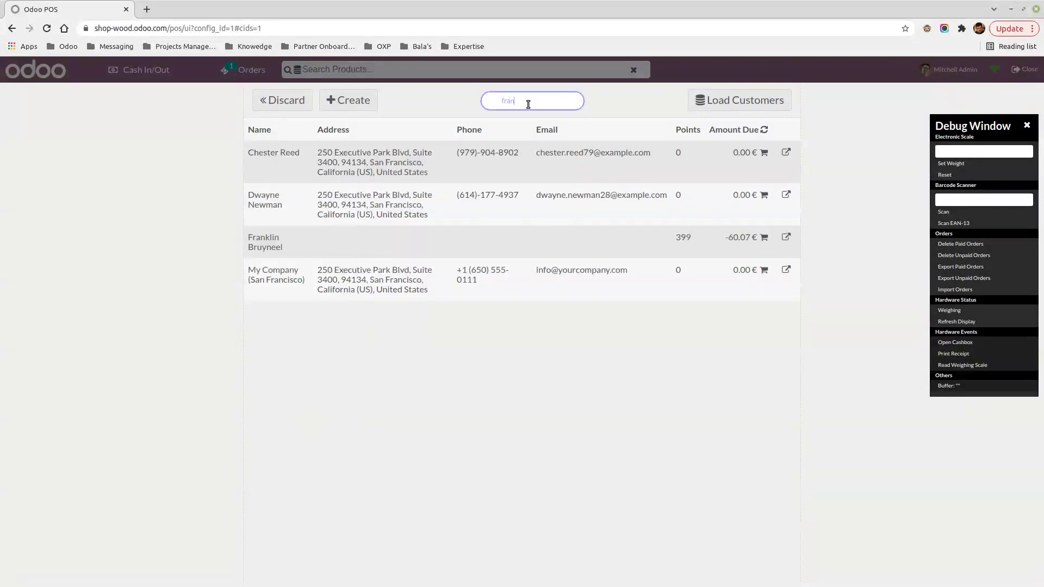
pyautogui.write('k')
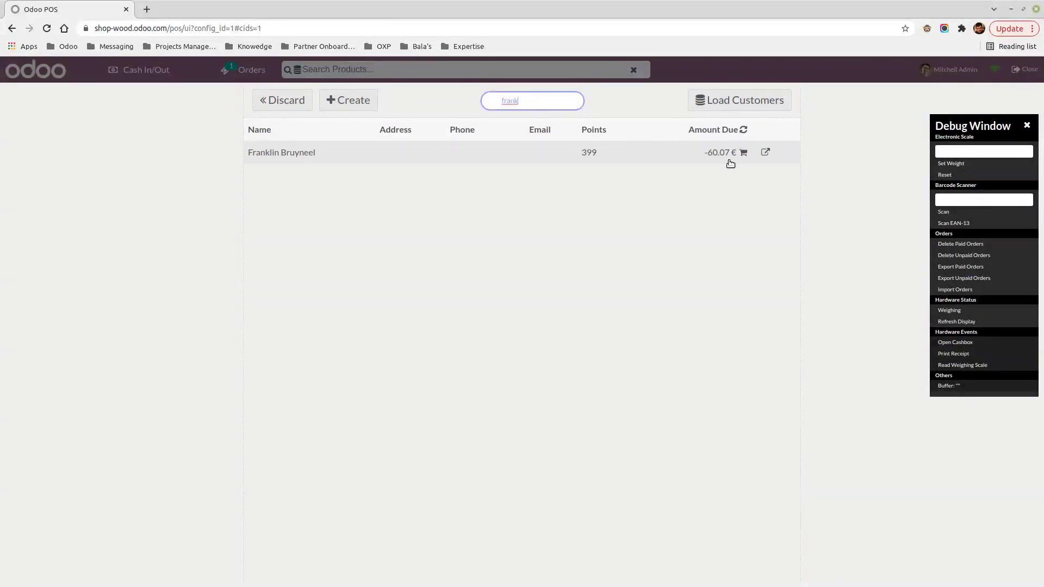